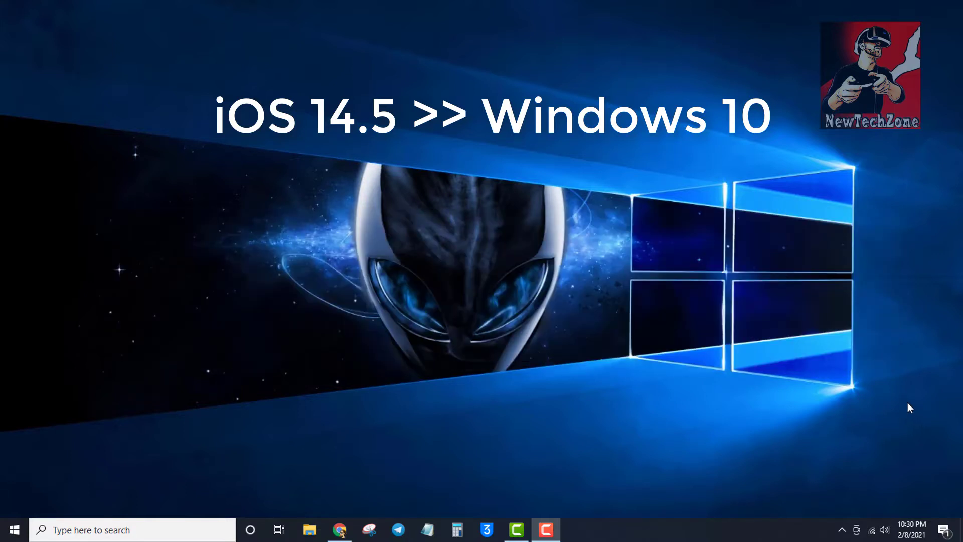
# Replace the old AirMore Chrome tab with a fresh tab showing airmore.com
pyautogui.click(340, 530)
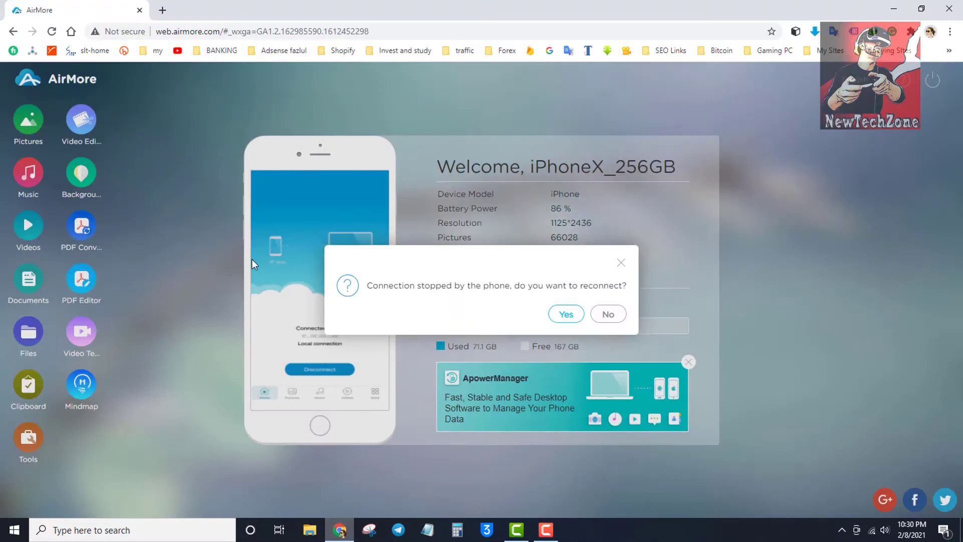
pyautogui.click(162, 10)
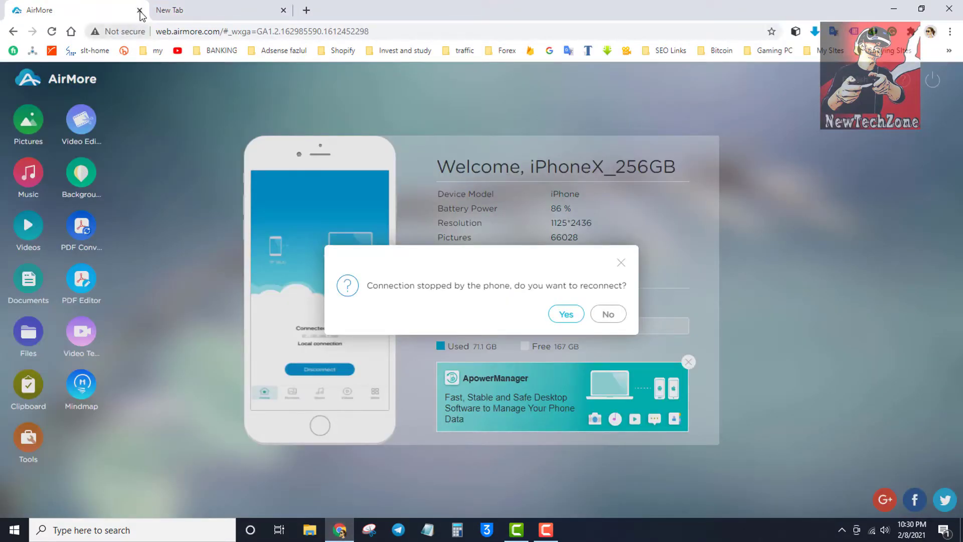
pyautogui.click(139, 10)
pyautogui.click(150, 36)
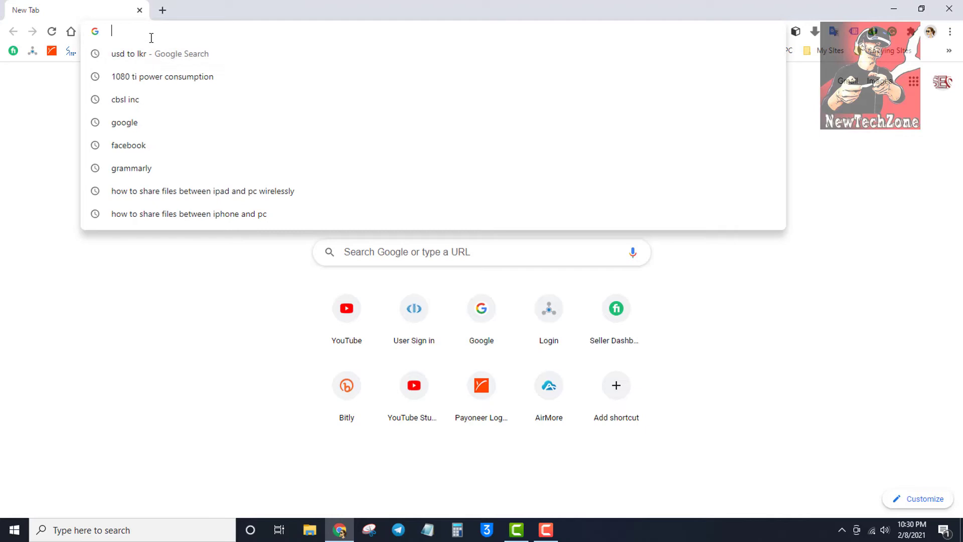
pyautogui.write('ai')
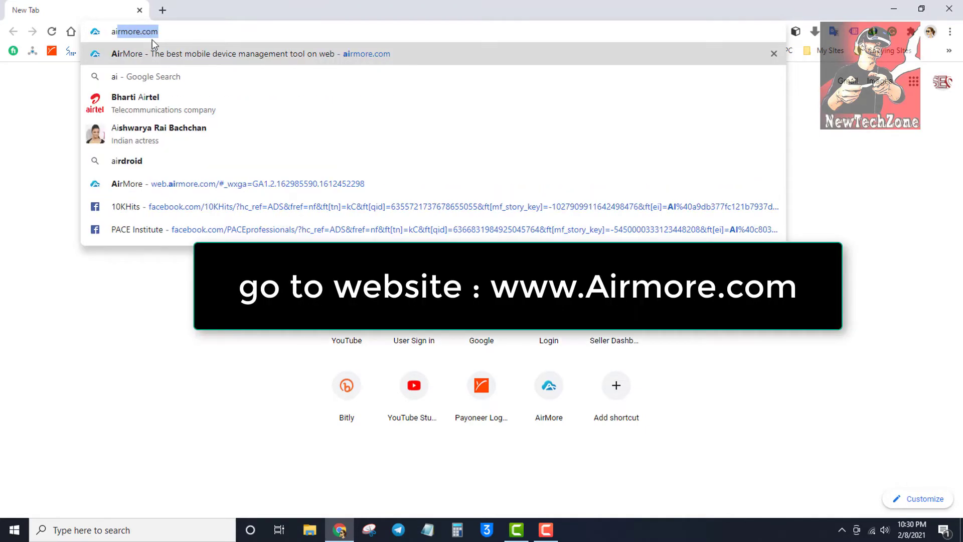
pyautogui.write('rmore.com')
pyautogui.press('Return')
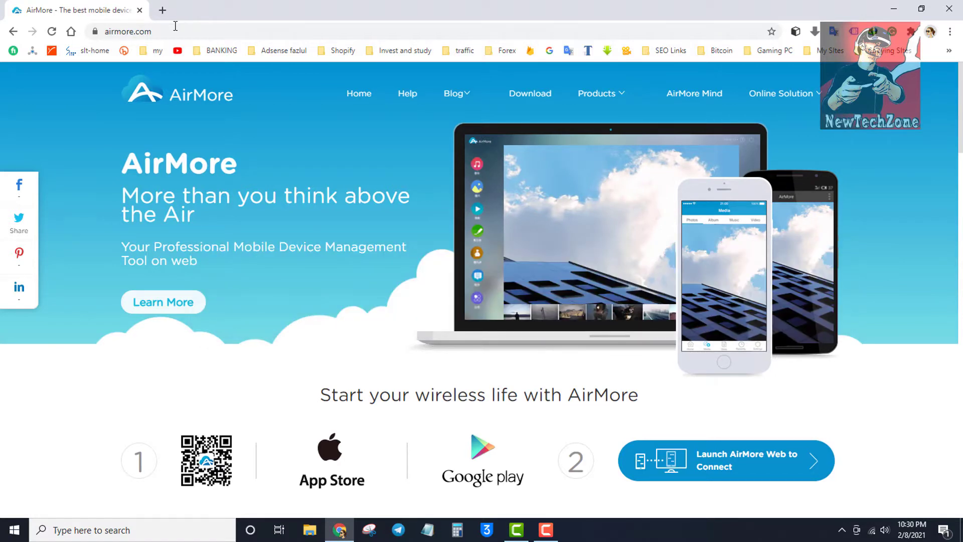
pyautogui.scroll(-1, 294, 165)
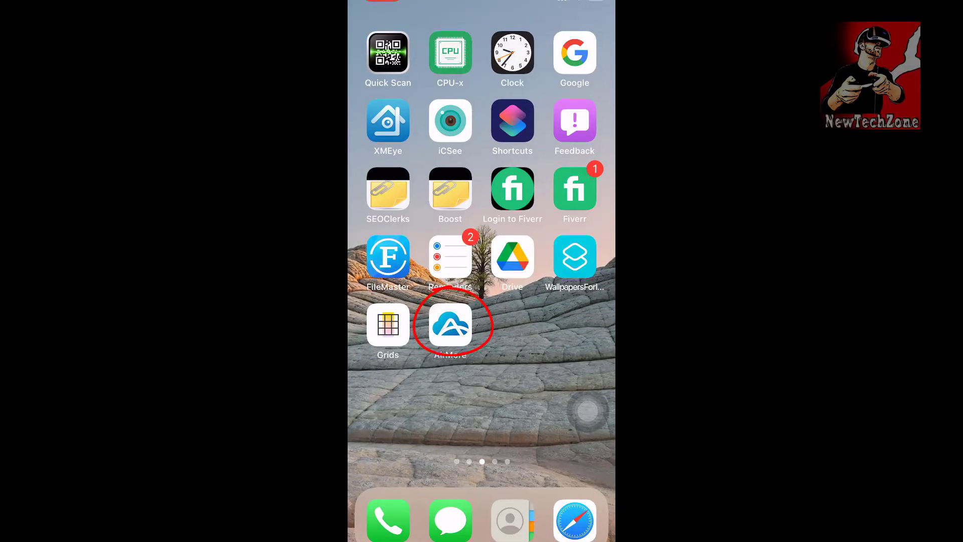
# Launch the AirMore app on the iPhone, then go back through the home screens
pyautogui.click(450, 326)
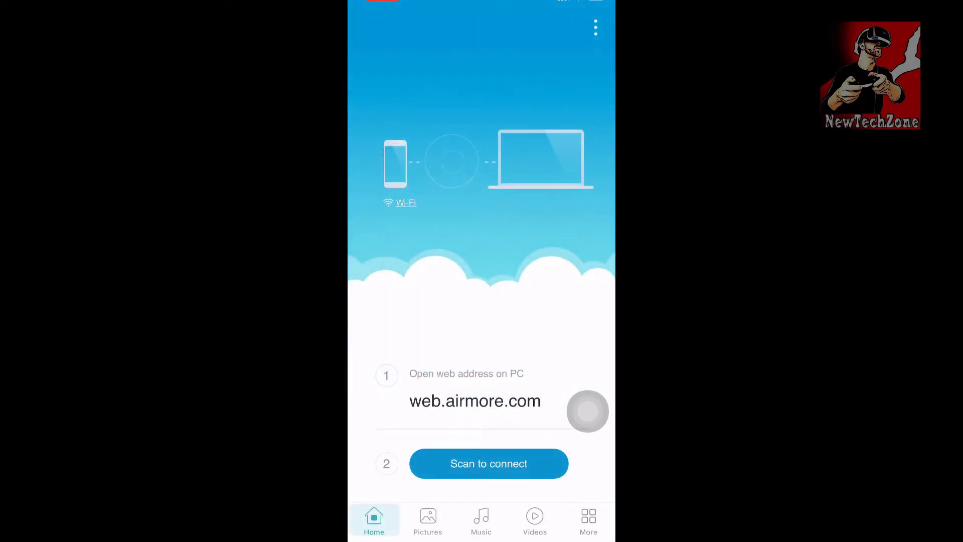
pyautogui.press('super')
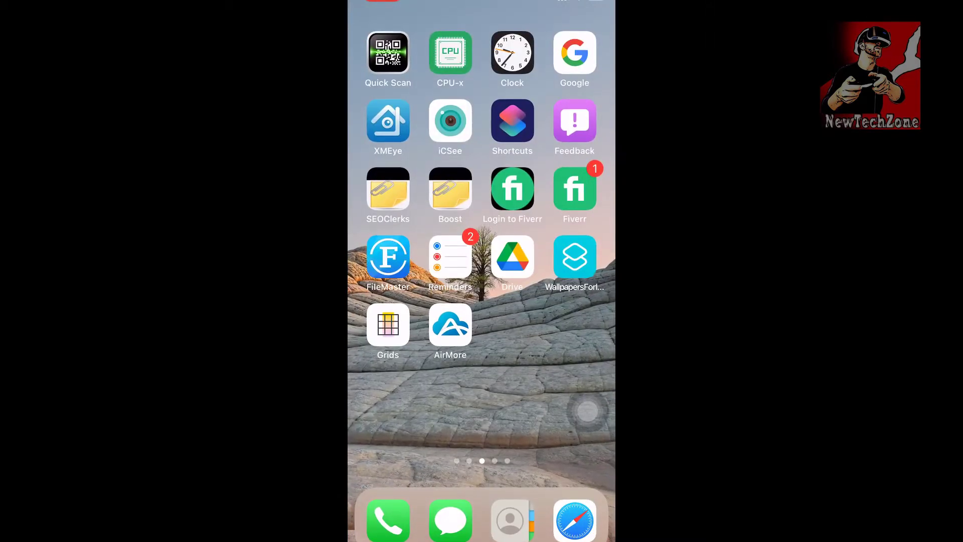
pyautogui.moveTo(407, 339); pyautogui.dragTo(572, 338)
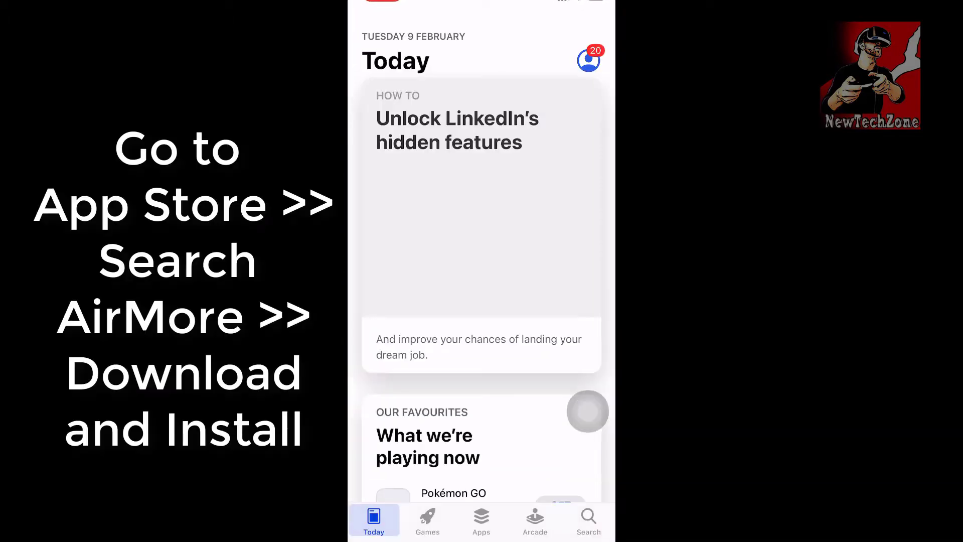
# Search the App Store for 'airmore - connect with pc' and open its app page
pyautogui.click(588, 520)
pyautogui.click(467, 94)
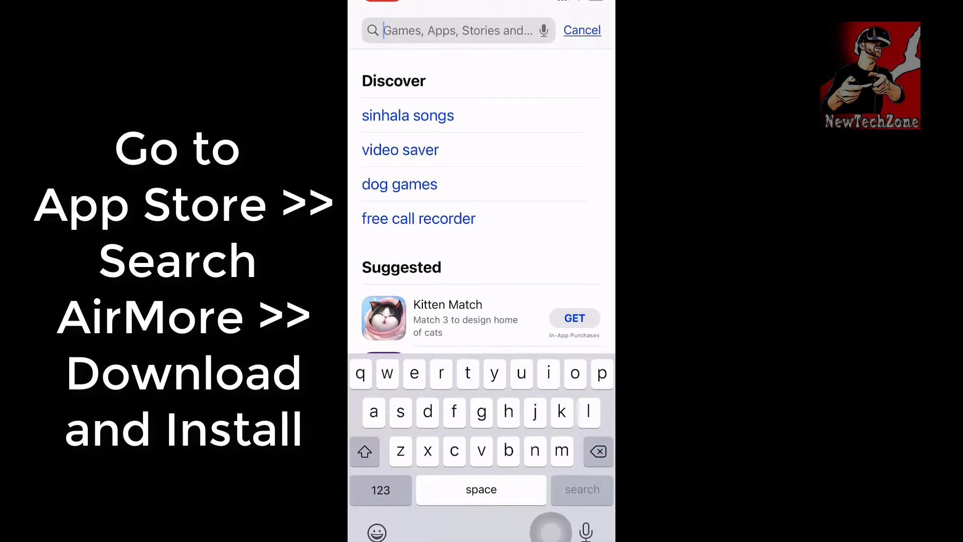
pyautogui.write('airmo')
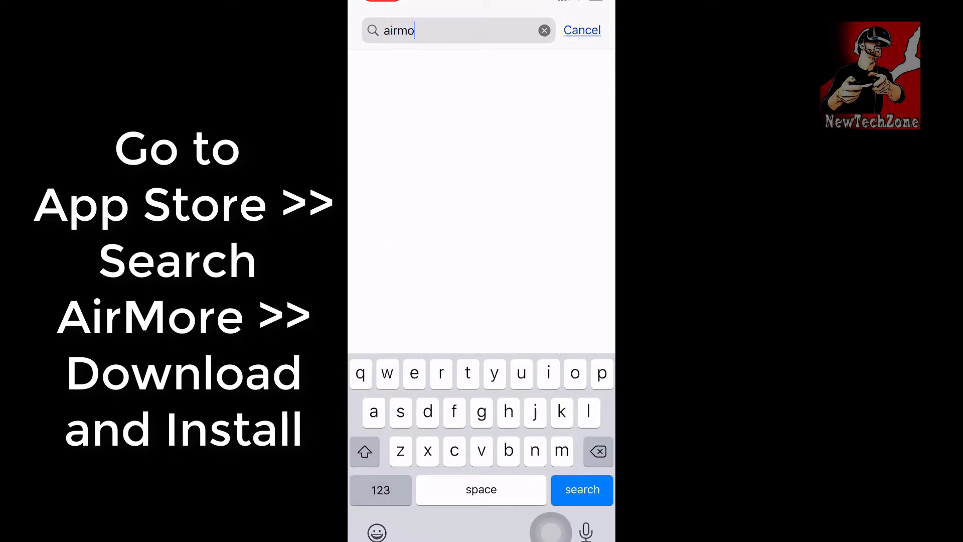
pyautogui.write('re')
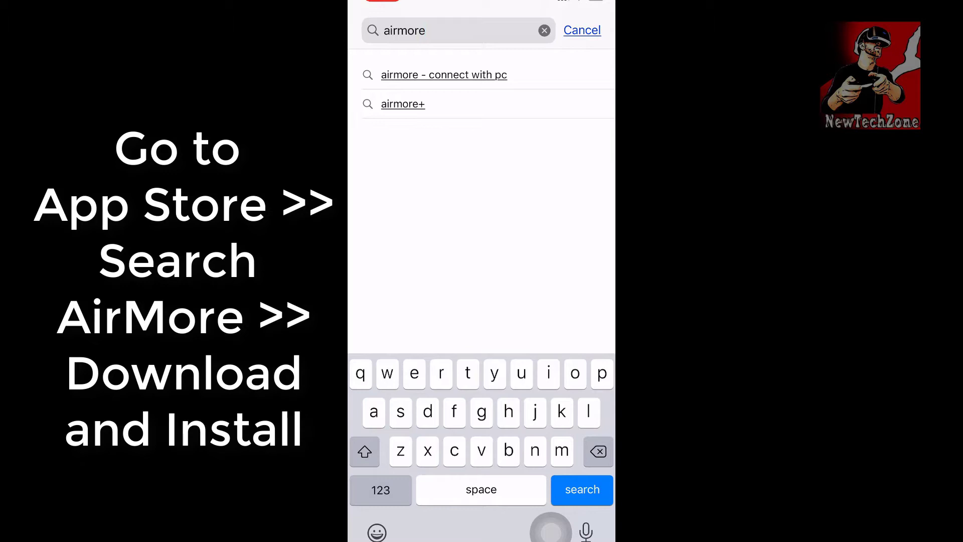
pyautogui.click(444, 74)
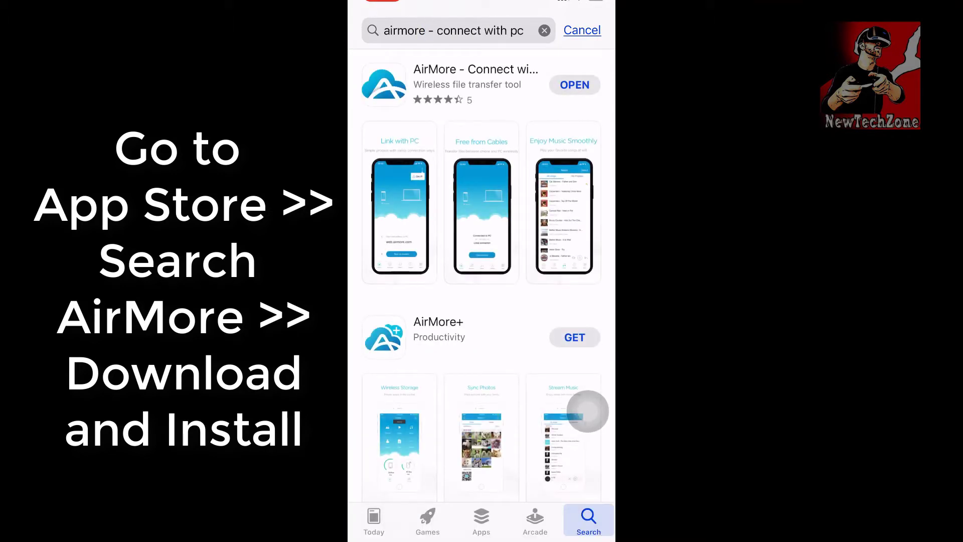
pyautogui.click(466, 83)
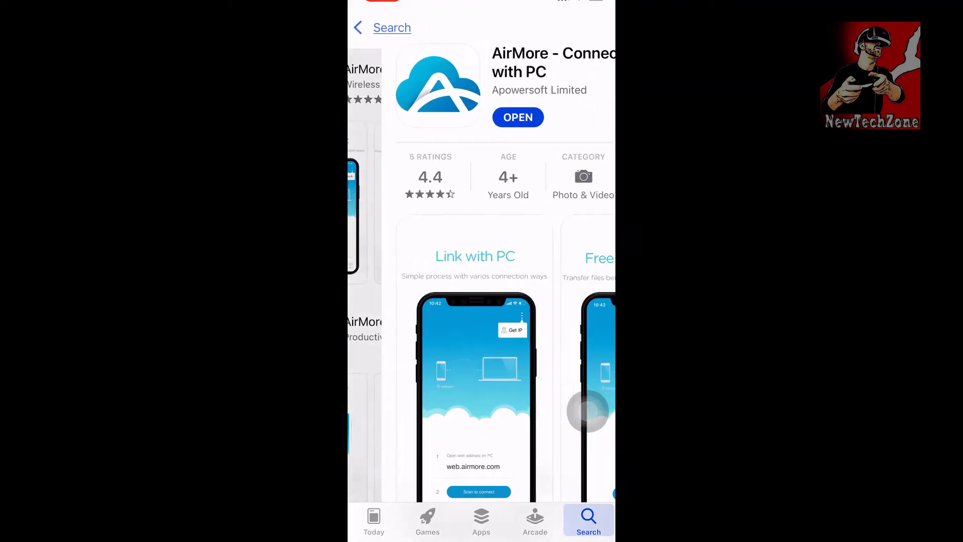
pyautogui.scroll(-5, 482, 302)
pyautogui.scroll(-5, 587, 411)
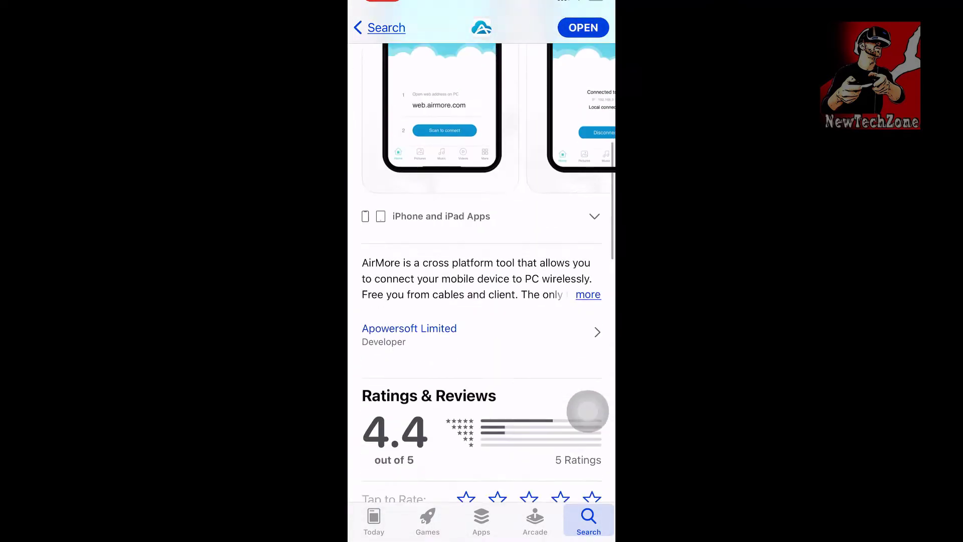
pyautogui.click(588, 217)
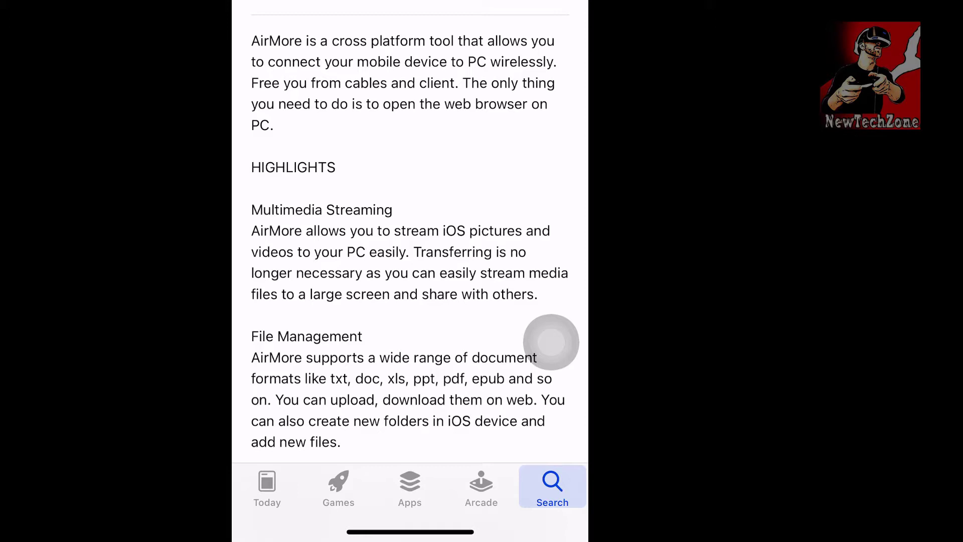
pyautogui.scroll(-1, 551, 342)
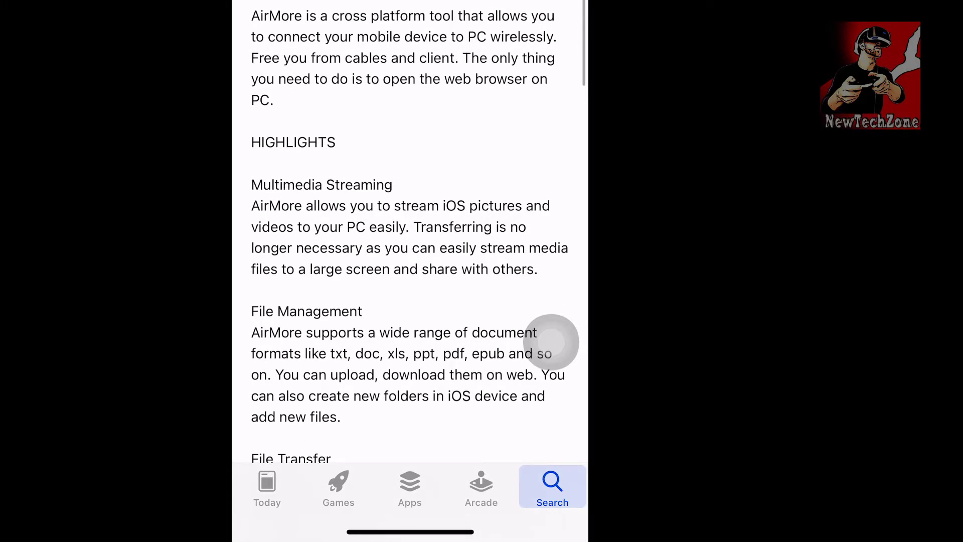
pyautogui.scroll(-3, 551, 342)
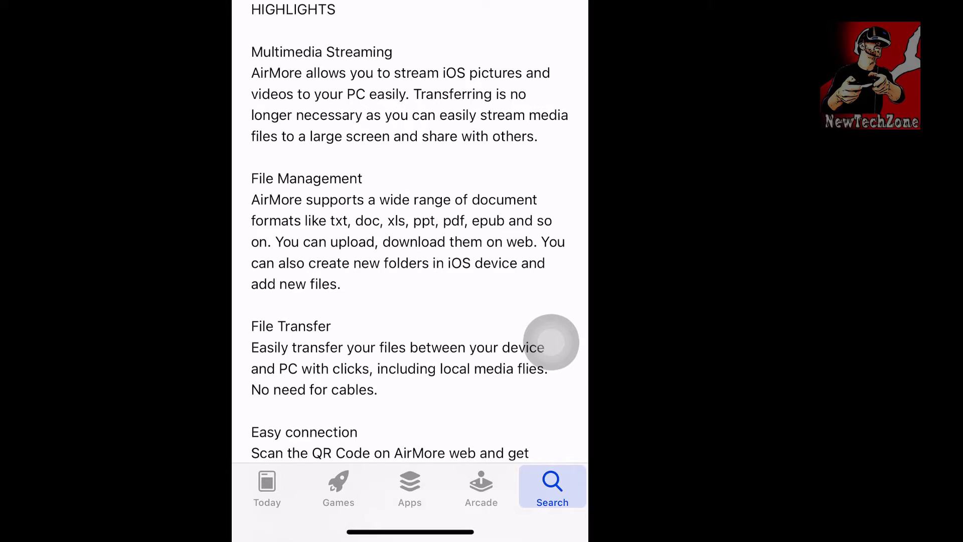
pyautogui.scroll(-3, 551, 342)
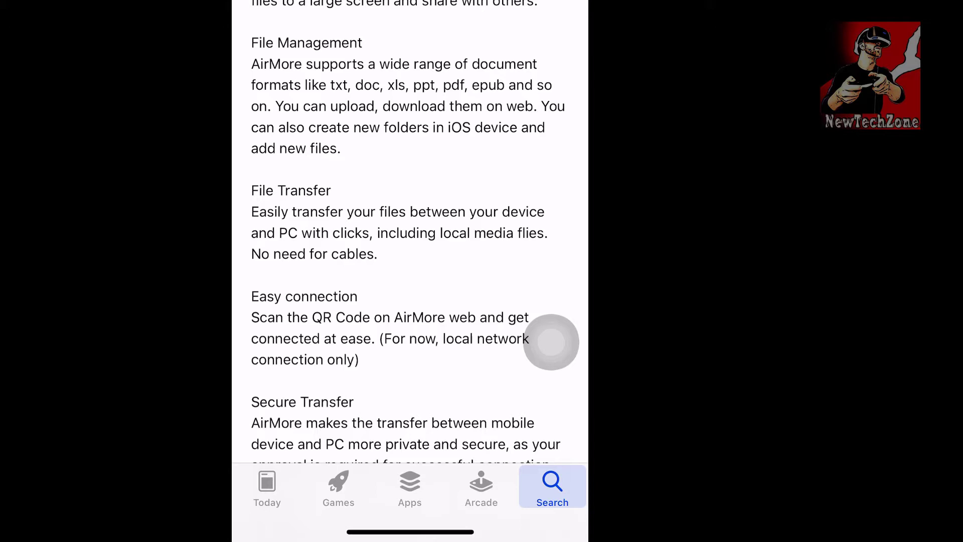
pyautogui.scroll(-2, 410, 263)
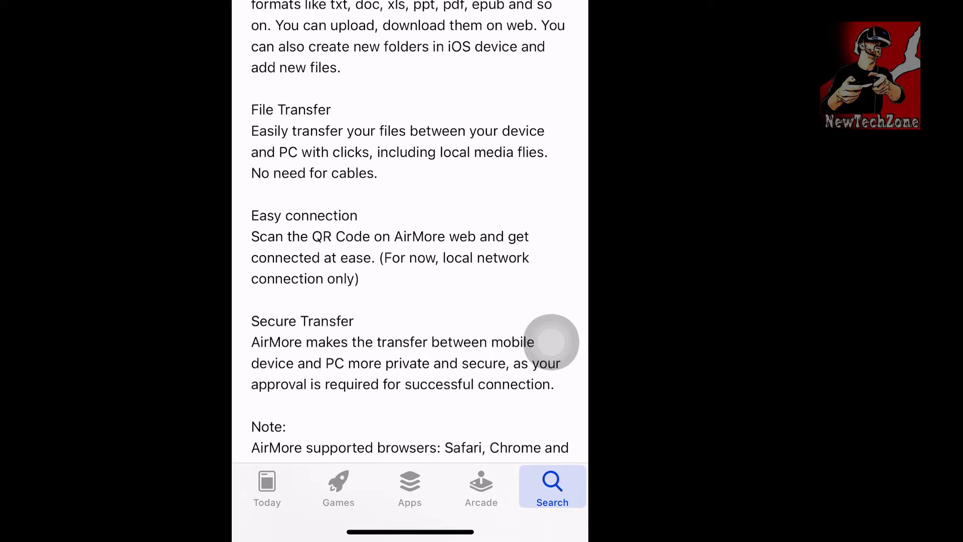
pyautogui.scroll(-1, 552, 342)
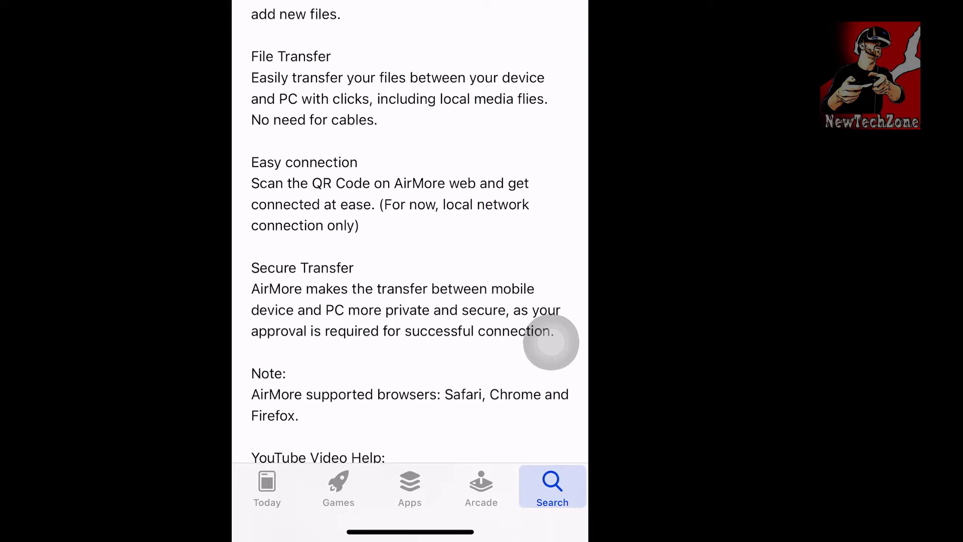
pyautogui.scroll(-1, 552, 342)
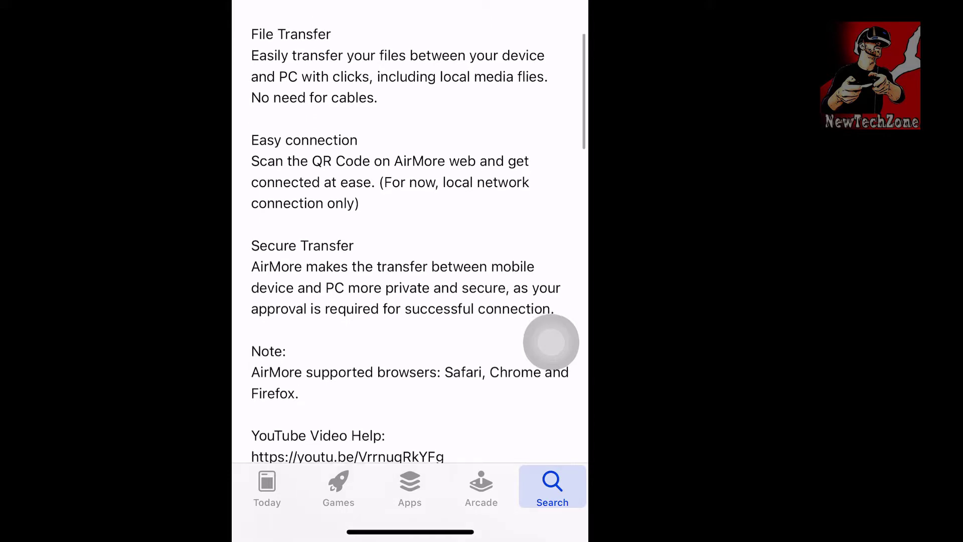
pyautogui.scroll(-3, 552, 343)
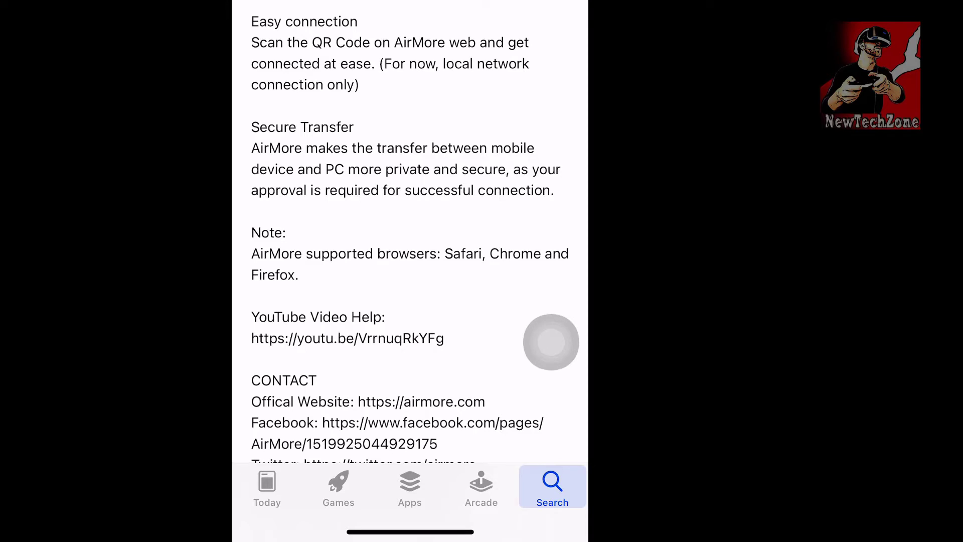
pyautogui.scroll(-5, 411, 248)
pyautogui.scroll(8, 410, 248)
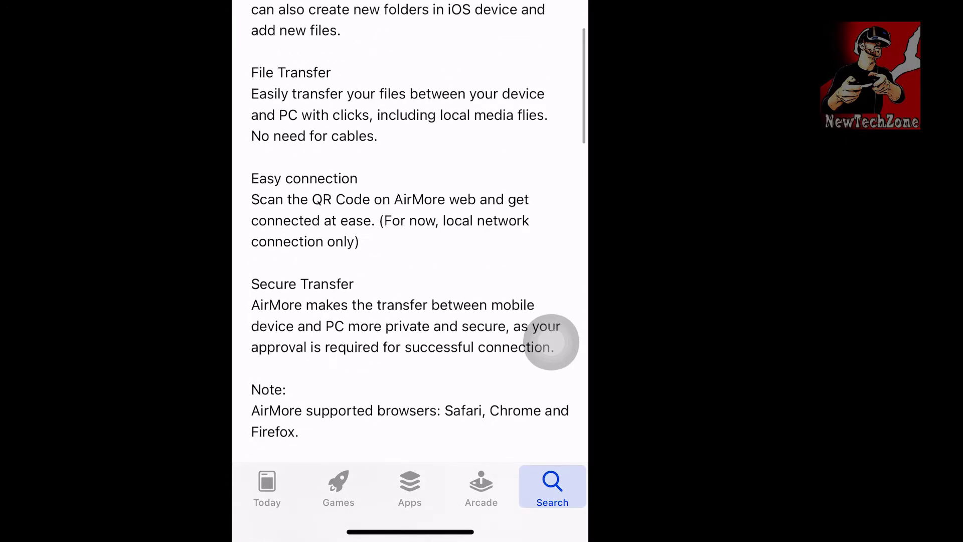
pyautogui.scroll(8, 551, 343)
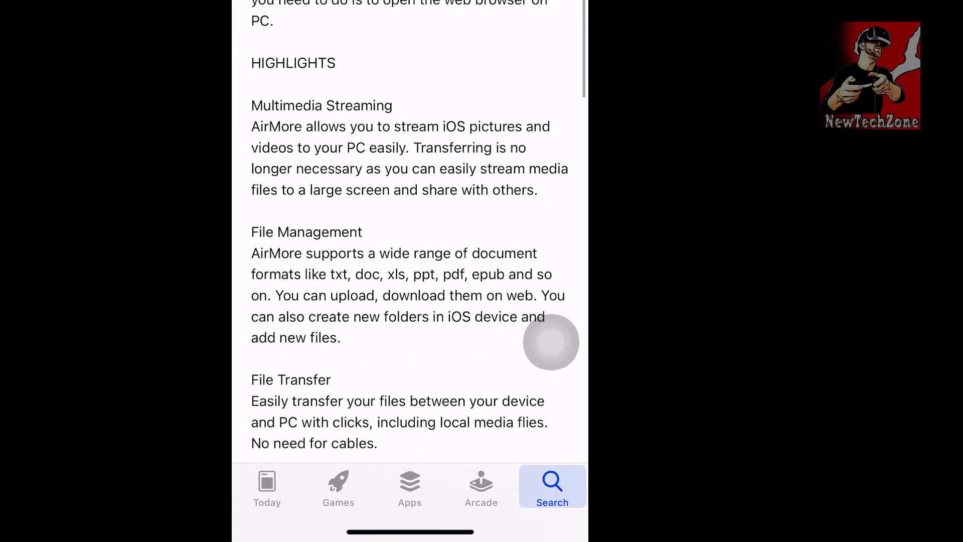
pyautogui.scroll(3, 551, 343)
pyautogui.scroll(10, 551, 343)
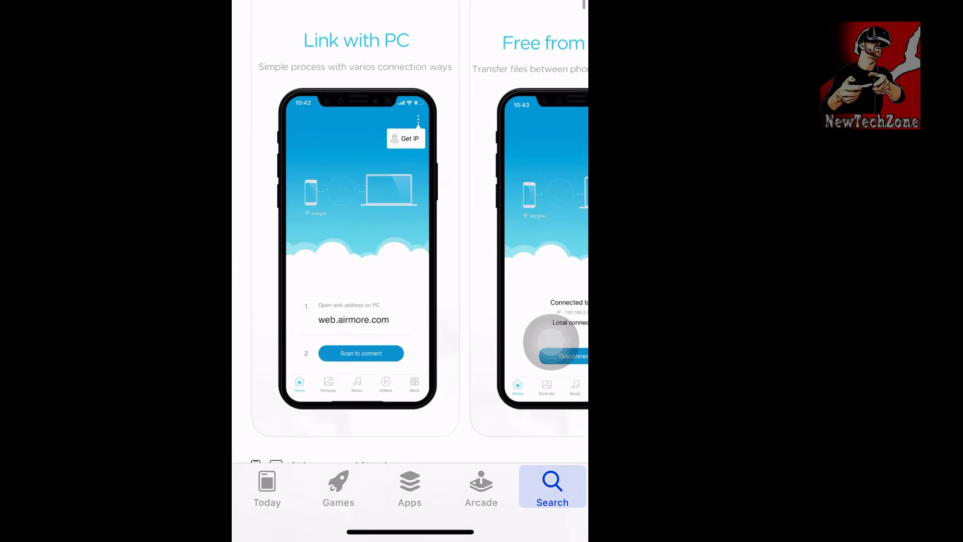
pyautogui.scroll(3, 551, 343)
pyautogui.scroll(2, 552, 343)
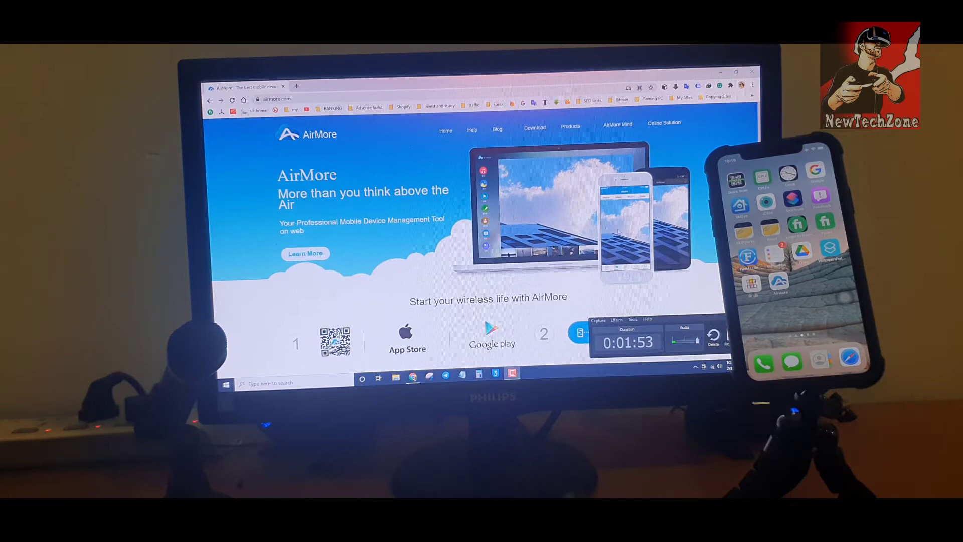
# Hide the recorder overlay so the airmore.com homepage is fully visible
pyautogui.press('F10')
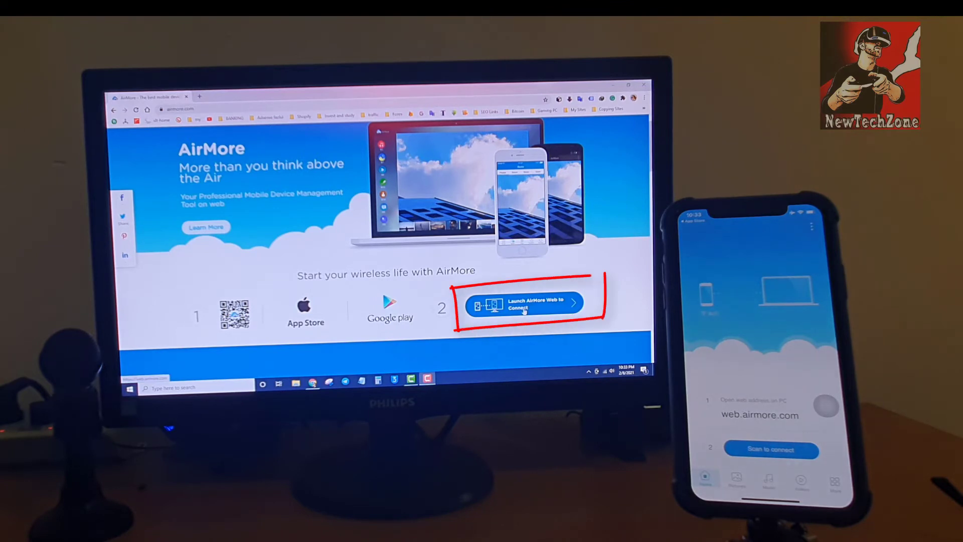
# Launch AirMore Web to pair the iPhone, then open and dismiss the Tools list
pyautogui.click(528, 310)
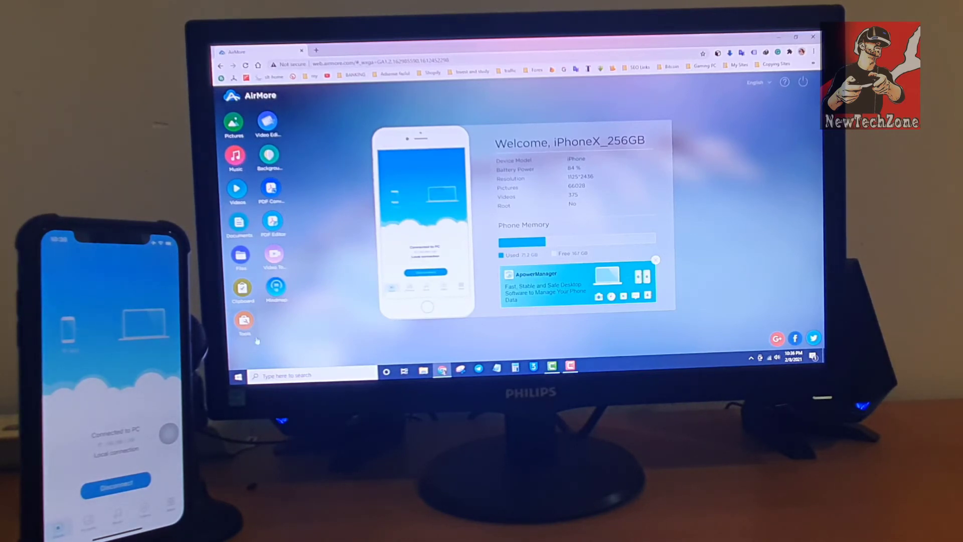
pyautogui.click(245, 323)
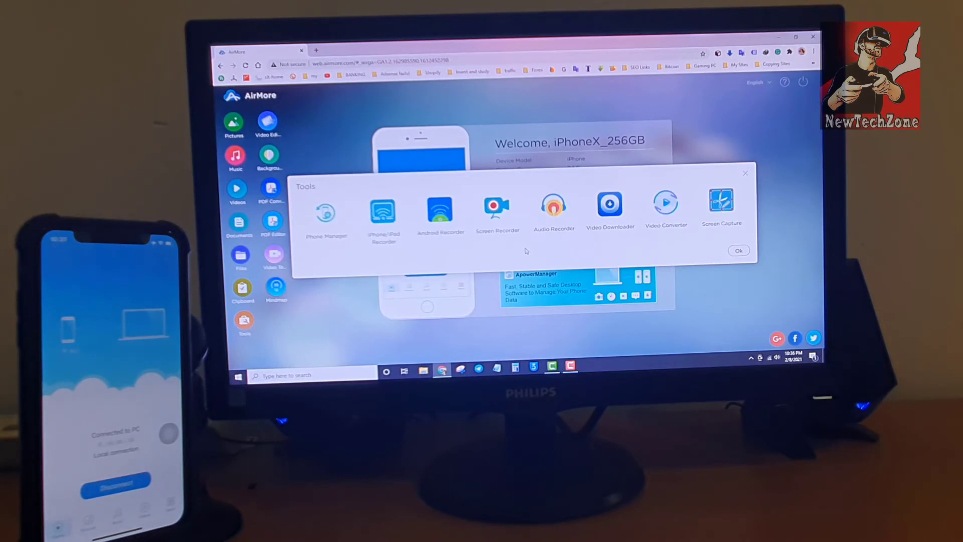
pyautogui.click(746, 177)
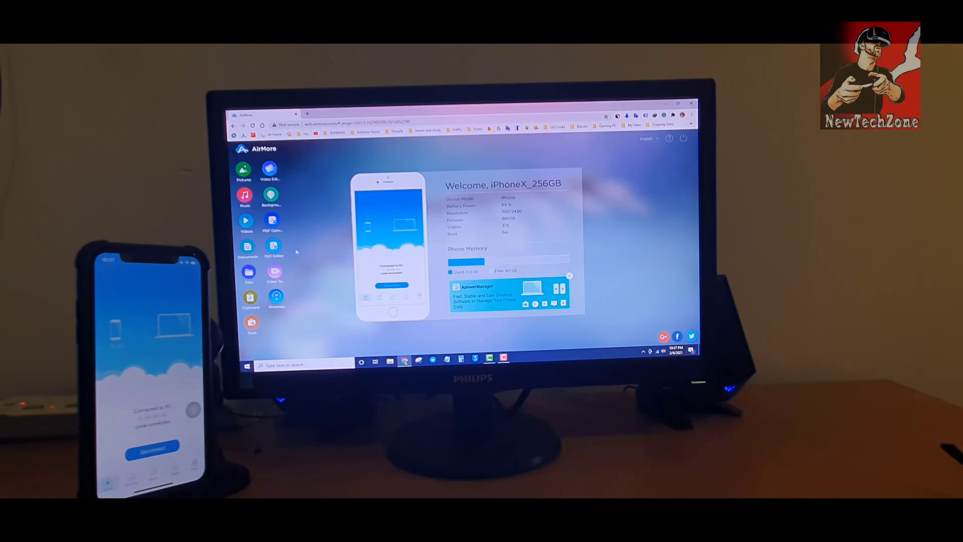
# Download the third iPhone video from the Videos grid to the PC
pyautogui.click(245, 220)
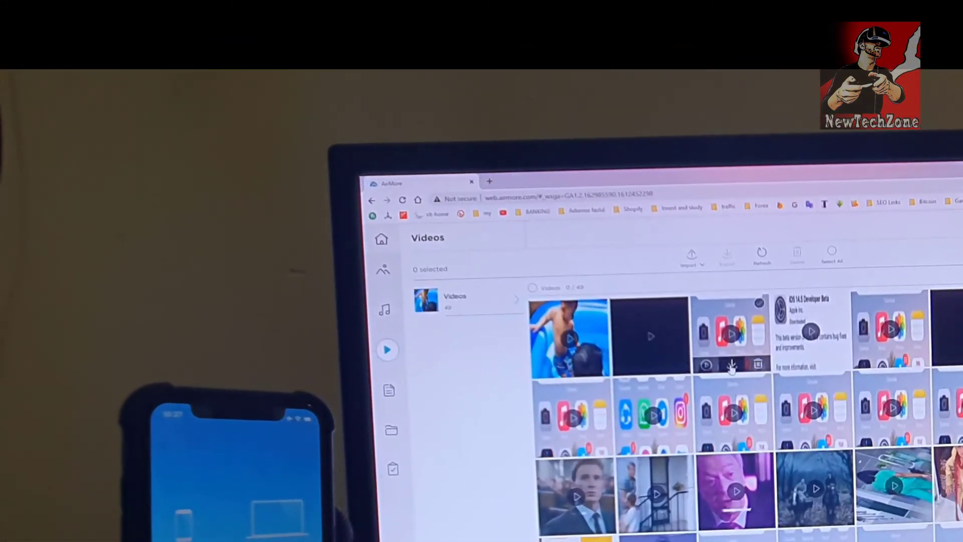
pyautogui.click(730, 367)
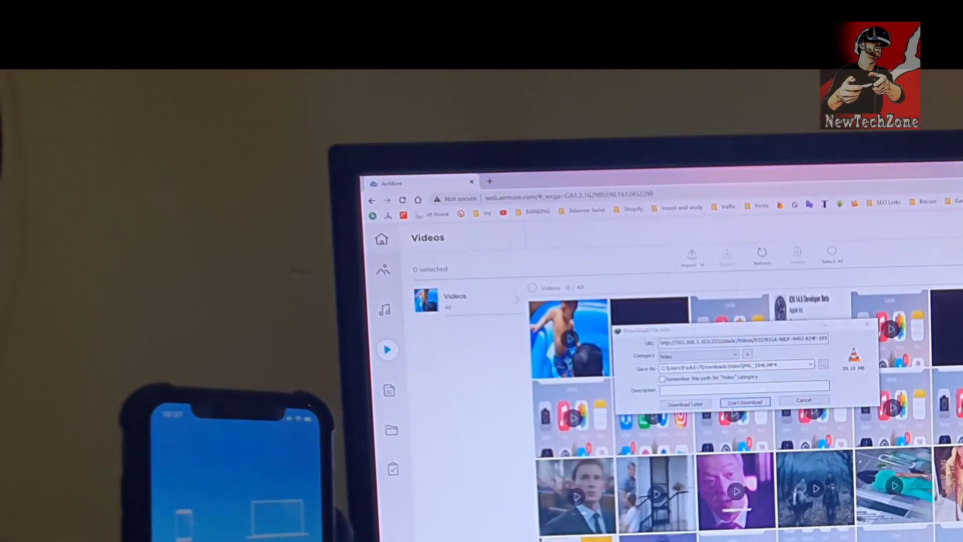
pyautogui.click(730, 404)
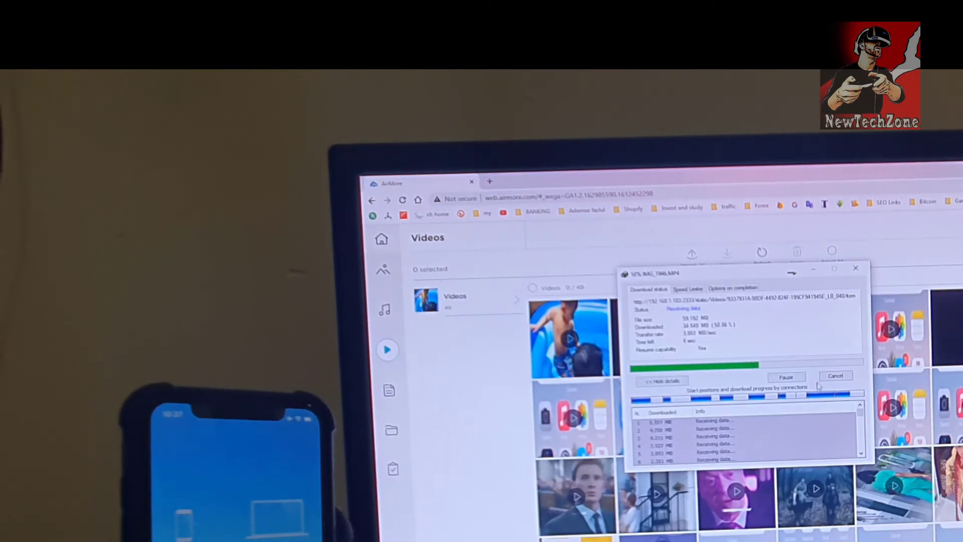
pyautogui.click(804, 363)
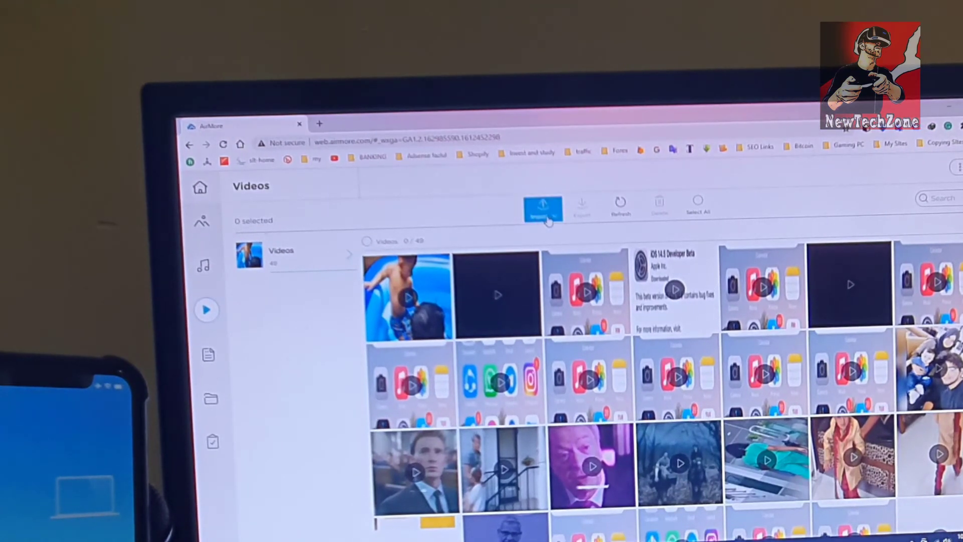
# Try importing IMG_1907.MP4 from the PC's Videos > H29 folder into the phone
pyautogui.click(547, 219)
pyautogui.click(547, 218)
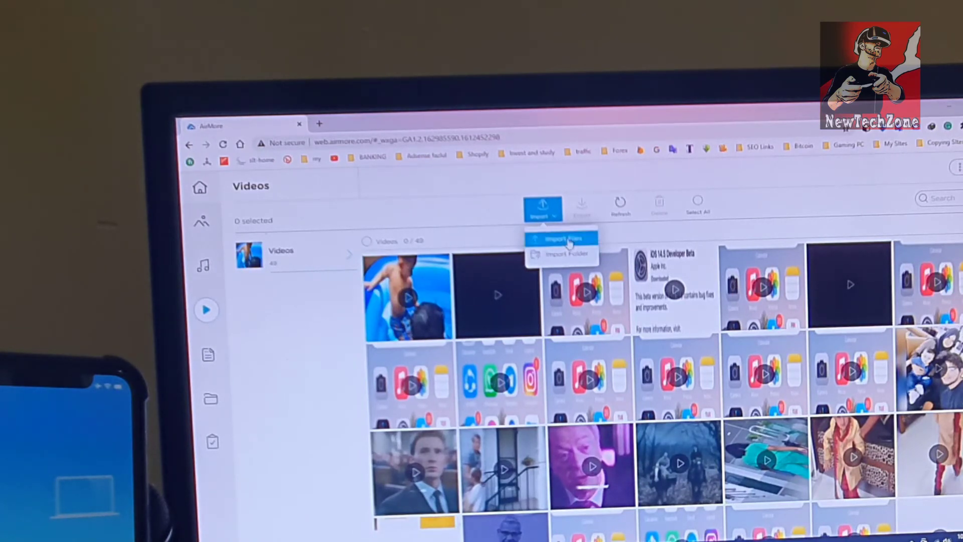
pyautogui.click(573, 245)
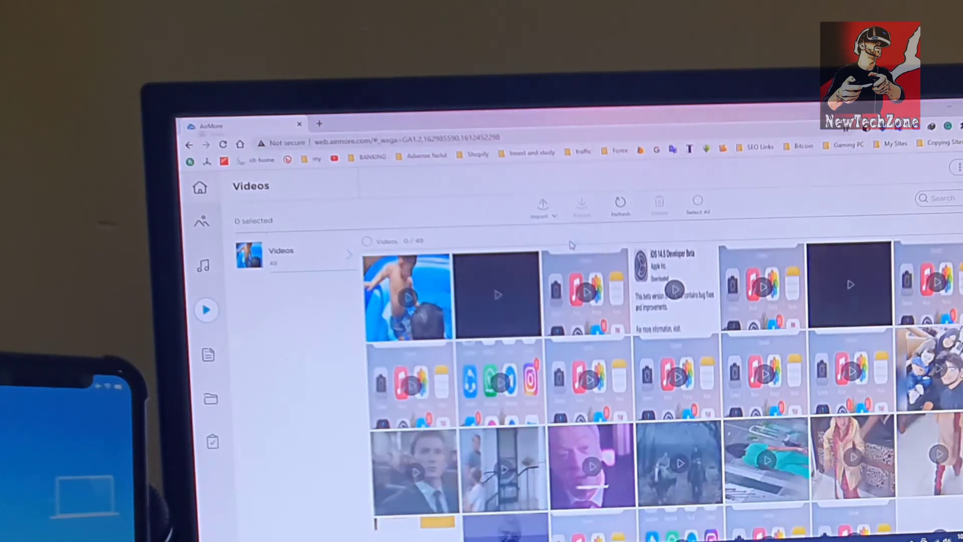
pyautogui.click(235, 404)
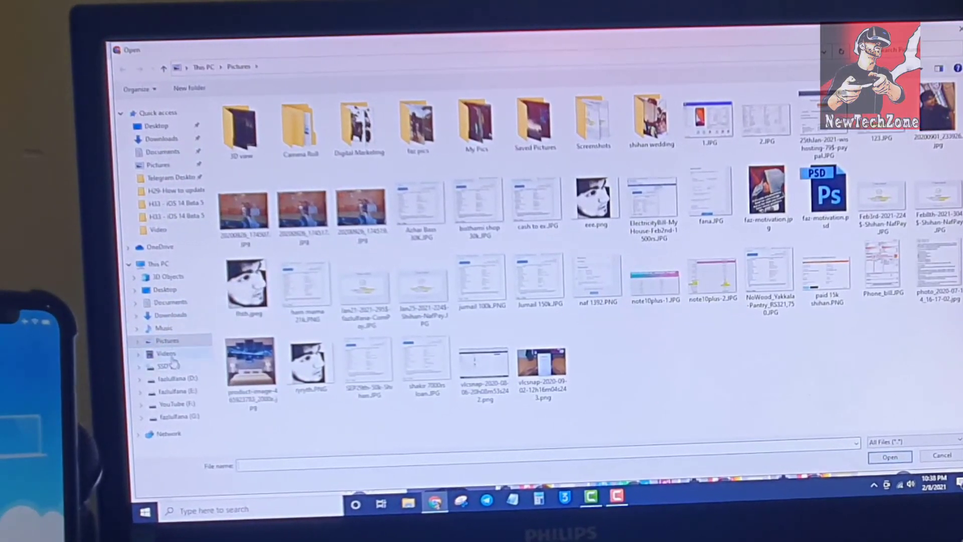
pyautogui.click(142, 351)
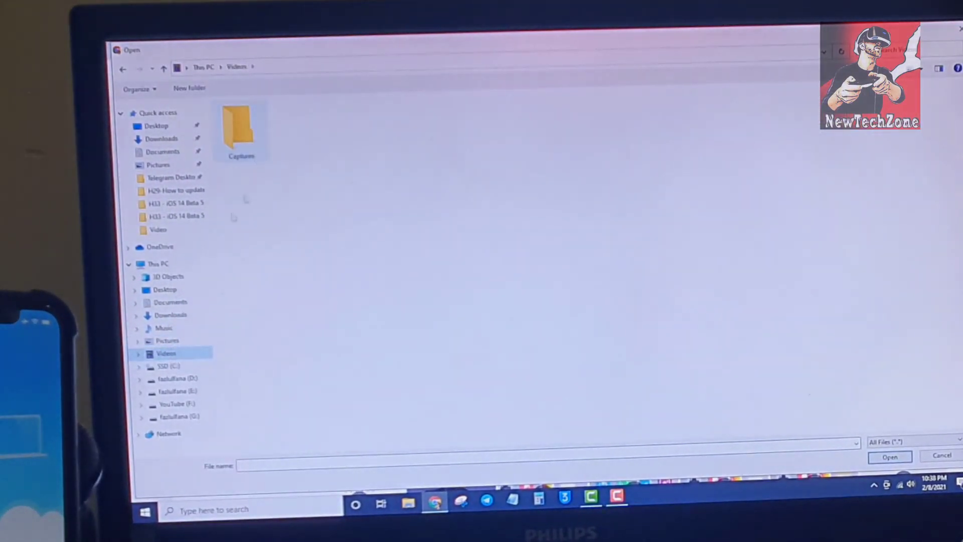
pyautogui.click(161, 189)
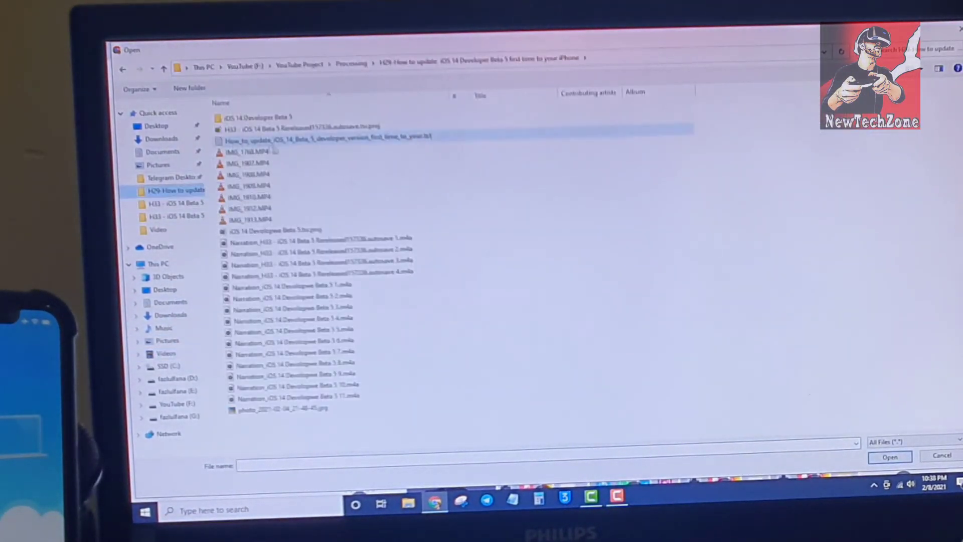
pyautogui.doubleClick(271, 164)
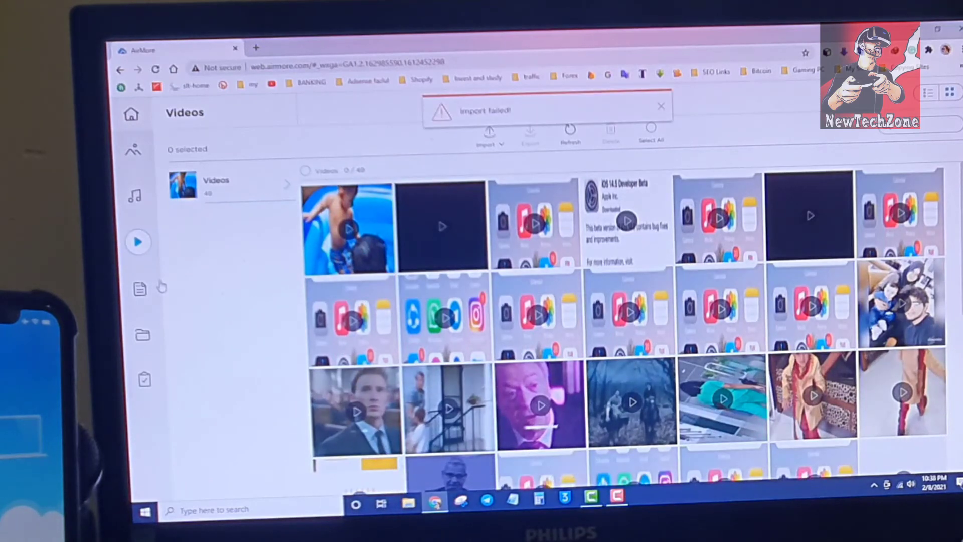
# Check the phone's Documents, Files, Clipboard and Pictures sections one after another
pyautogui.click(142, 290)
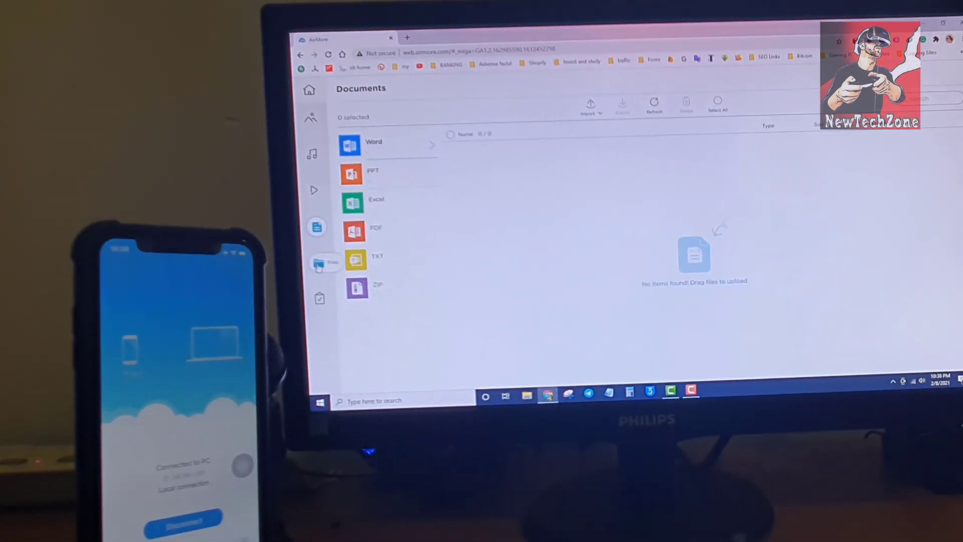
pyautogui.click(318, 264)
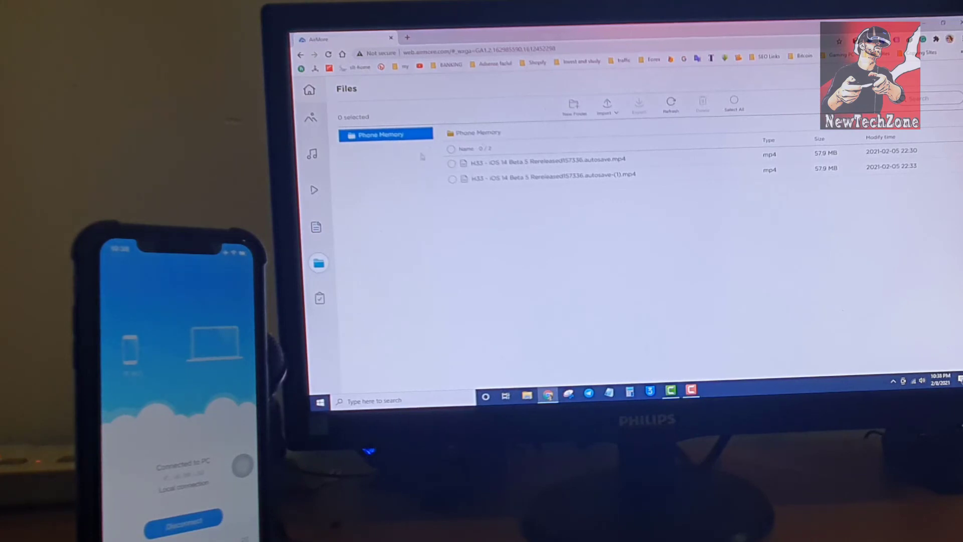
pyautogui.click(320, 299)
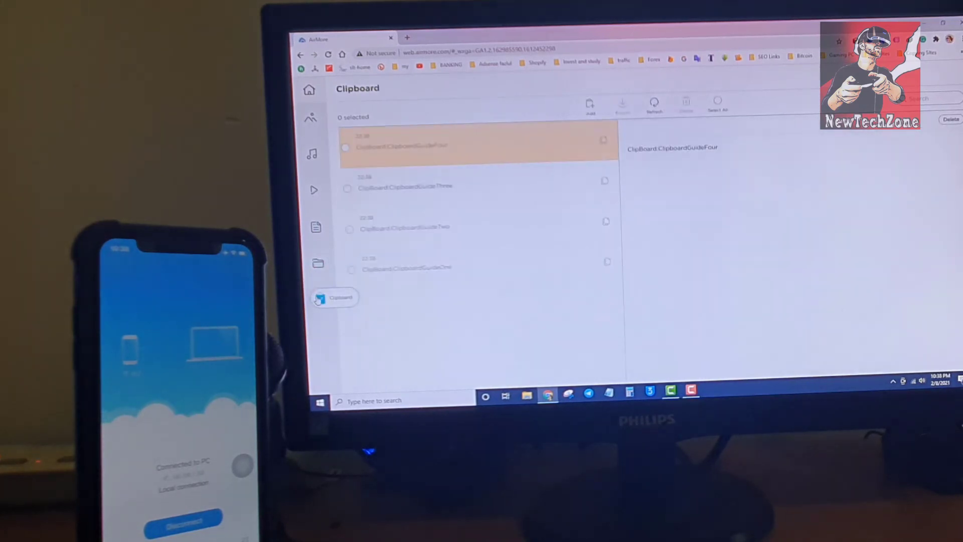
pyautogui.click(311, 120)
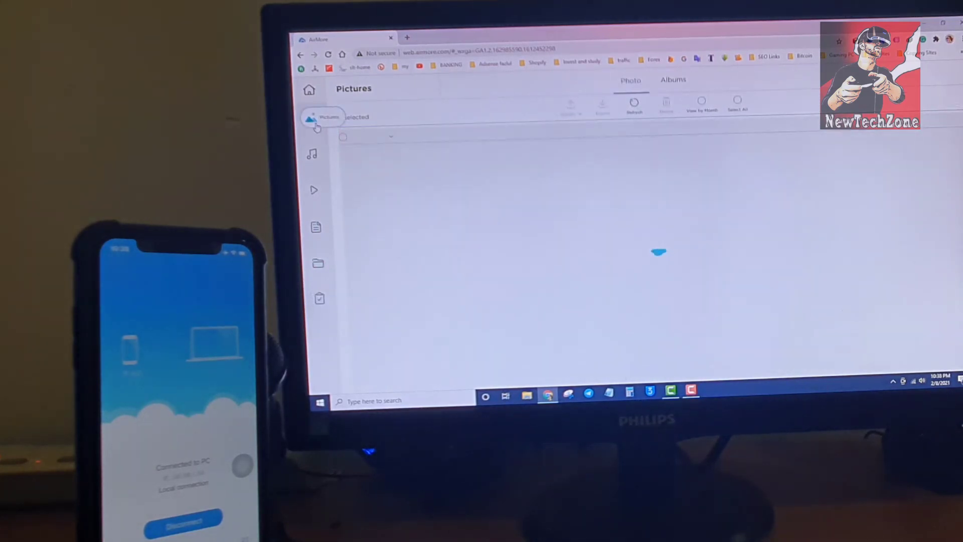